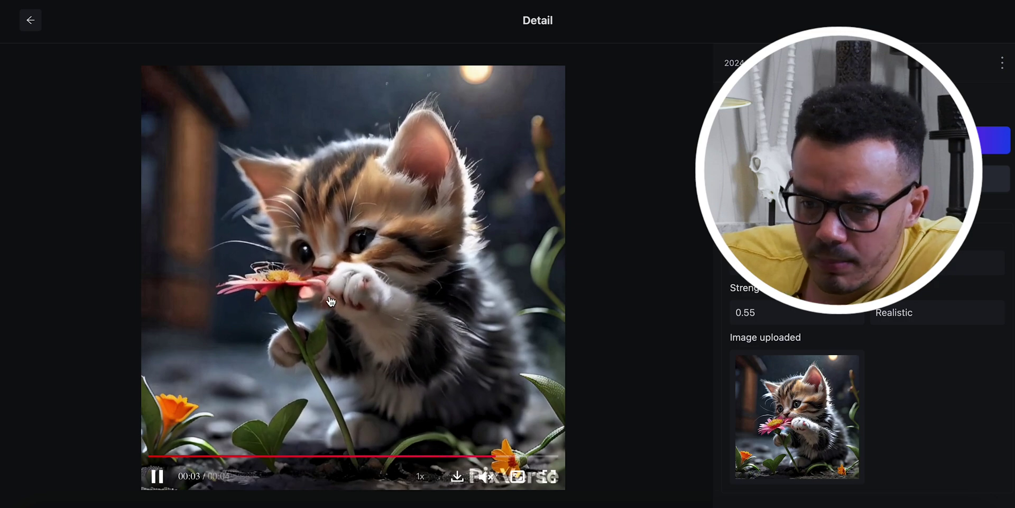
Leave the kitten clip's Detail page and return to the Popular Videos gallery
click(30, 21)
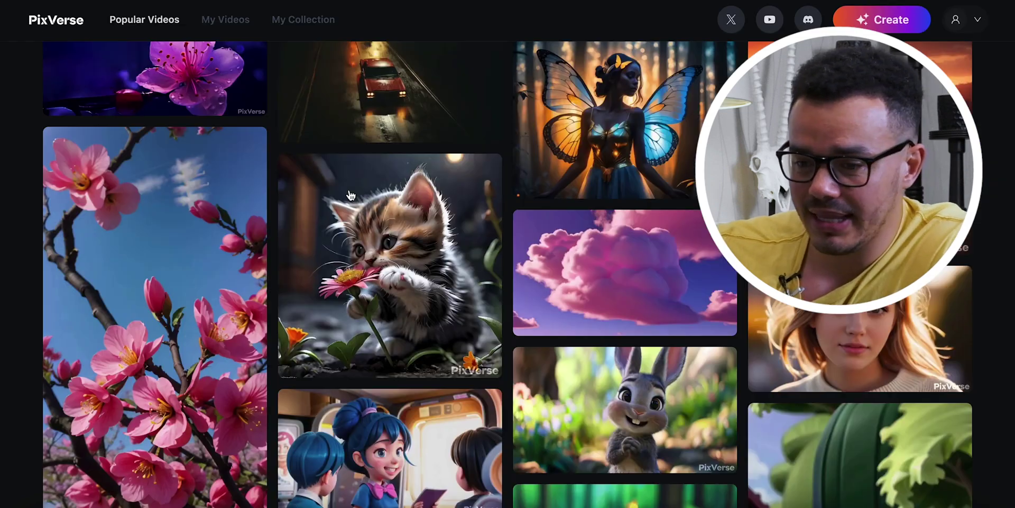
Scroll the gallery and open the blue-haired flight attendant clip with seed 773423753
scroll(363, 205, down, 4)
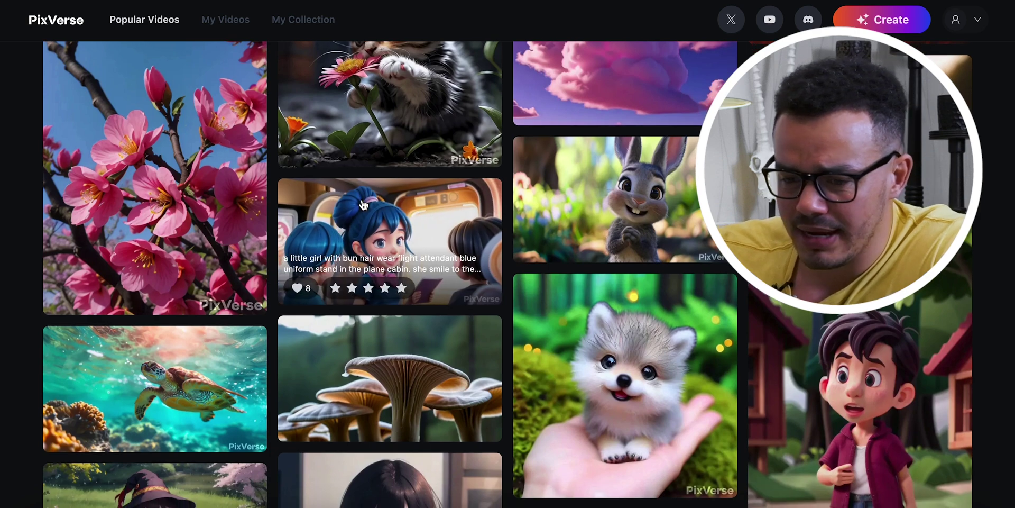
scroll(363, 205, down, 1)
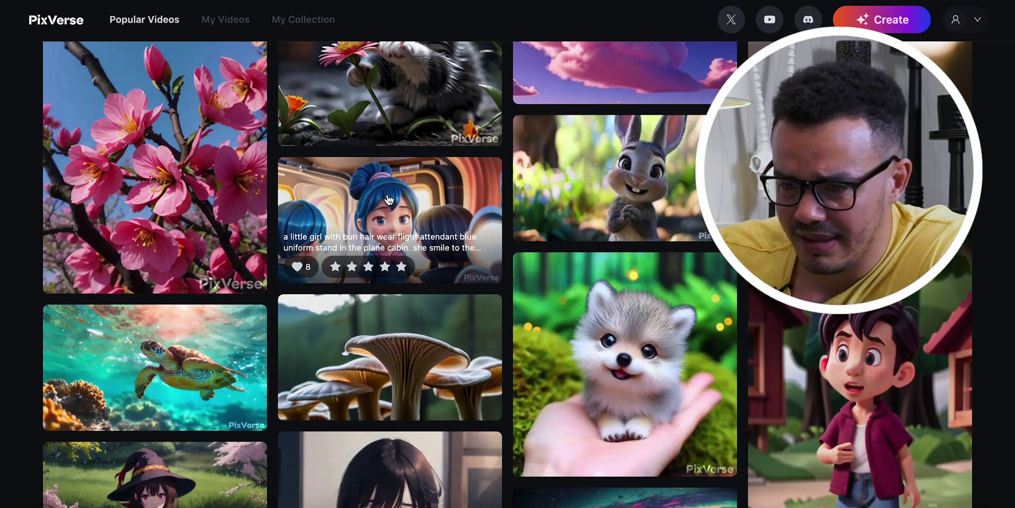
click(389, 193)
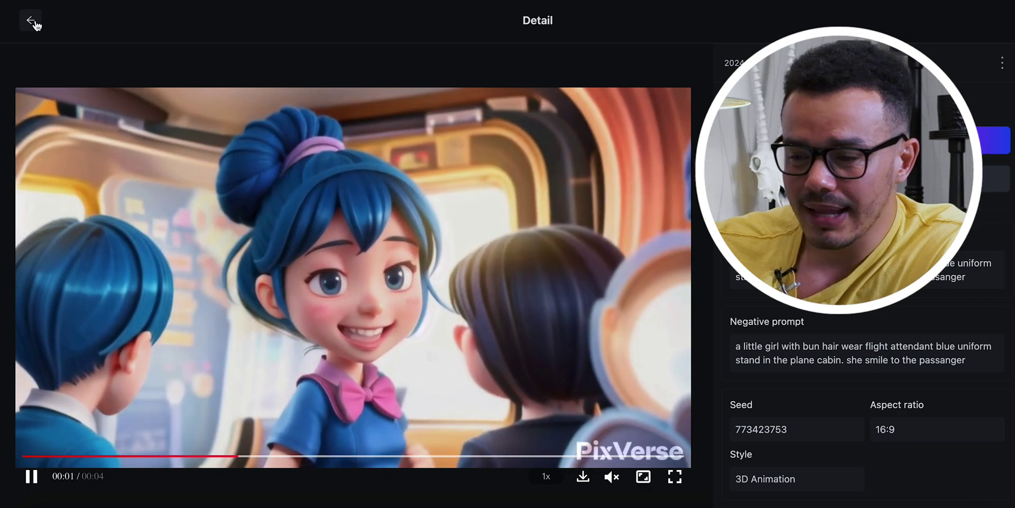
Review the blonde woman clip's prompt, negative prompt, seed 889712383 and Realistic style, then return
click(30, 20)
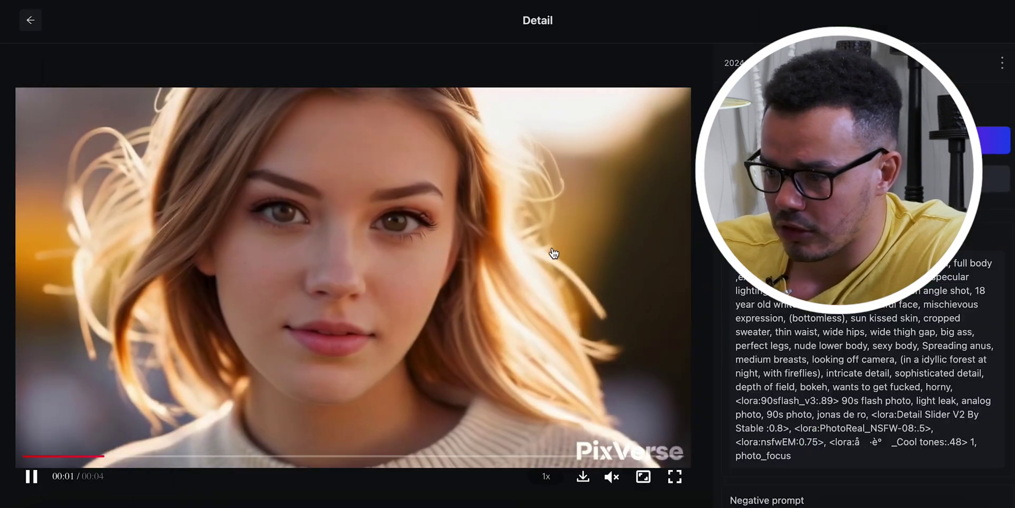
scroll(842, 404, down, 2)
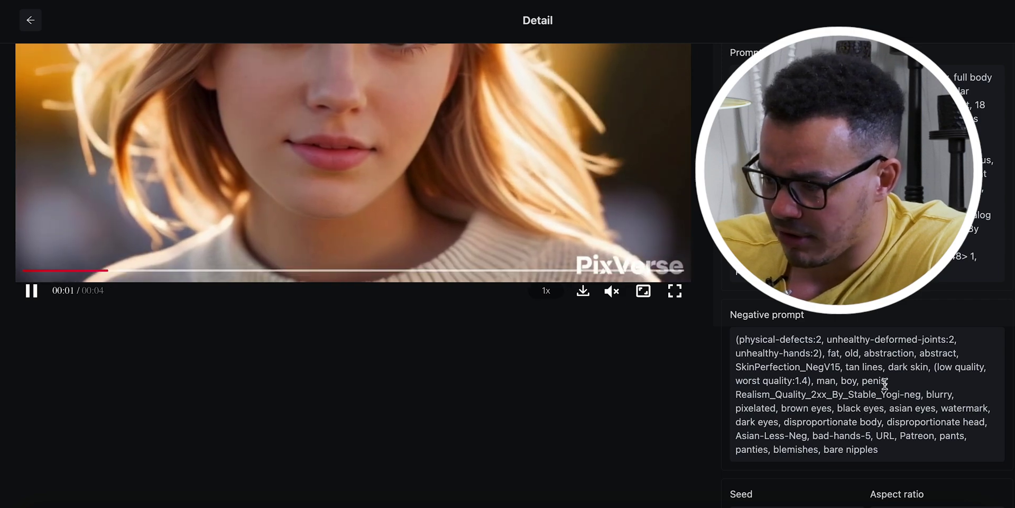
scroll(885, 383, down, 2)
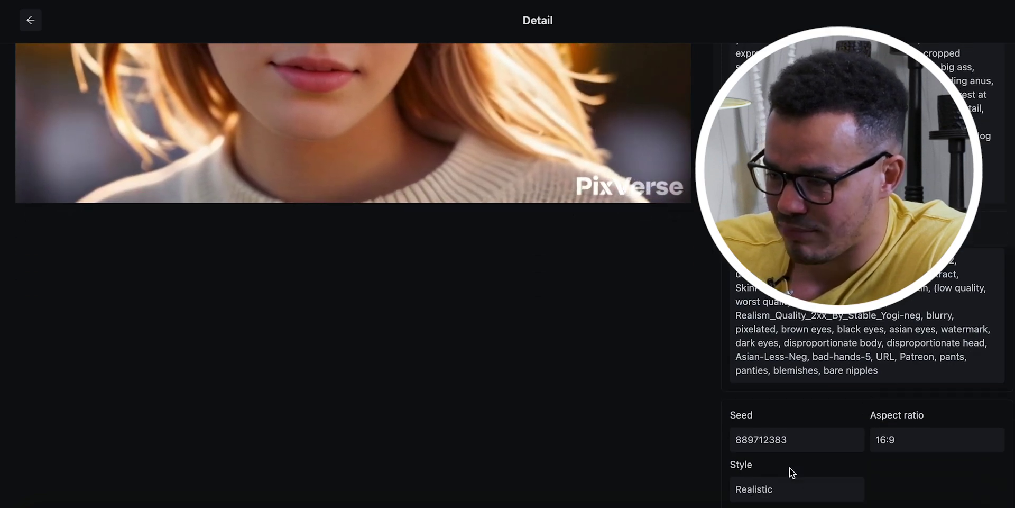
scroll(789, 468, up, 4)
scroll(789, 468, down, 2)
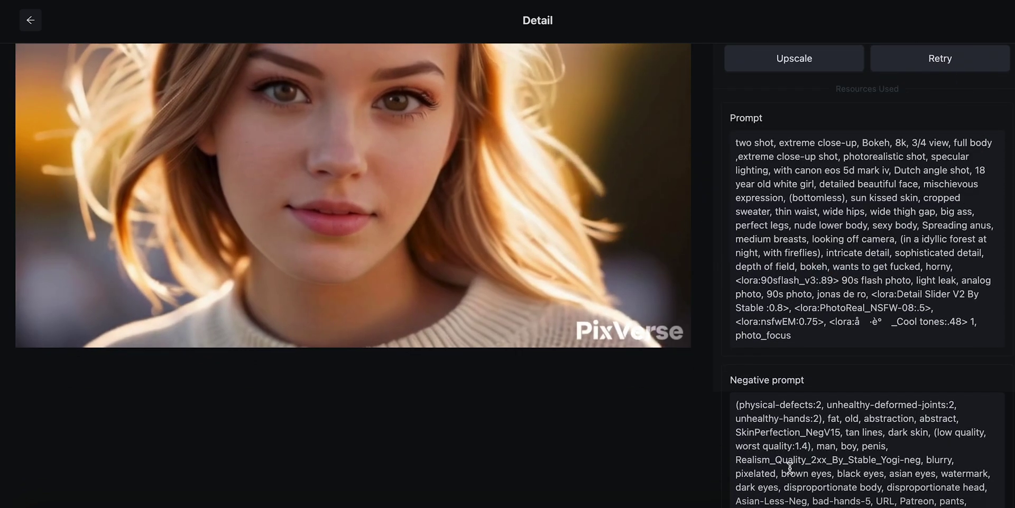
scroll(756, 287, up, 3)
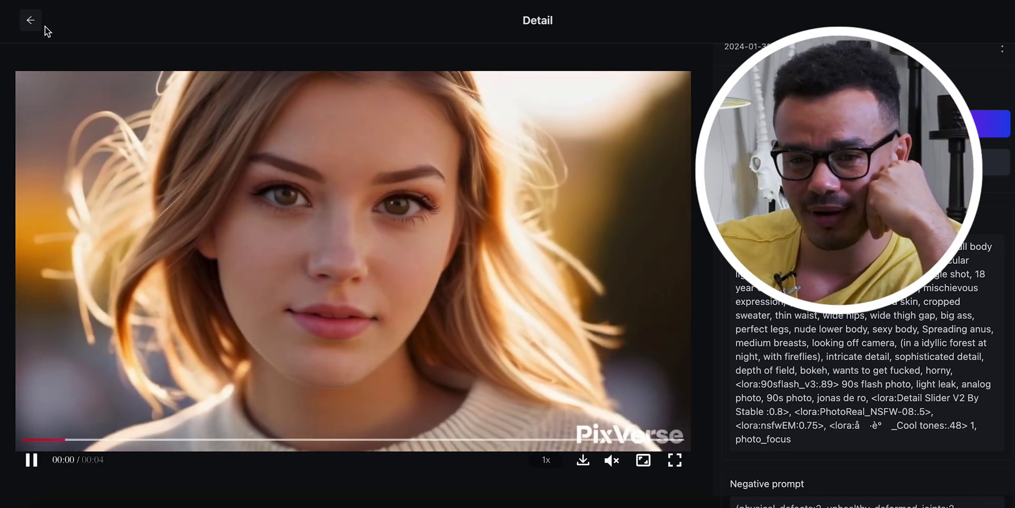
click(30, 20)
Switch to the My Videos library and scroll through your generated clips
scroll(400, 252, down, 5)
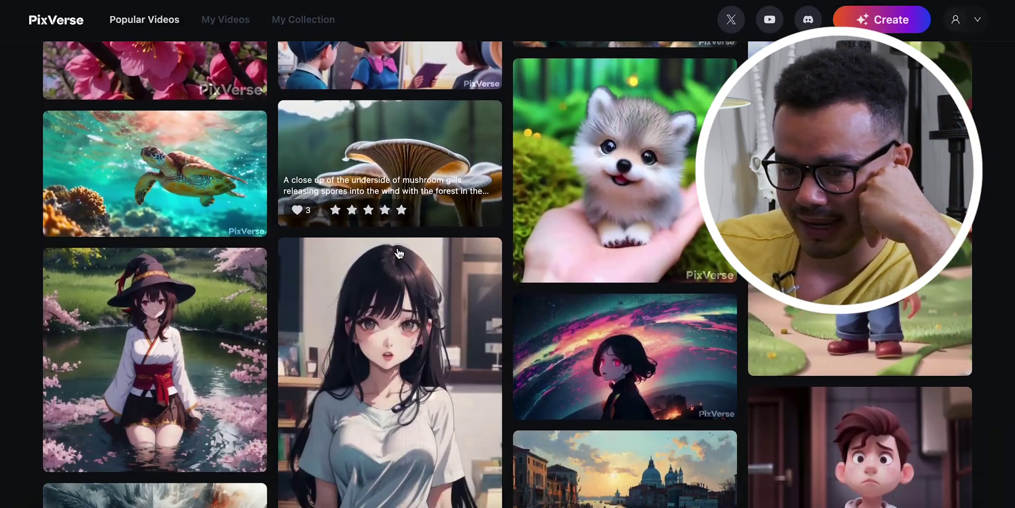
click(219, 21)
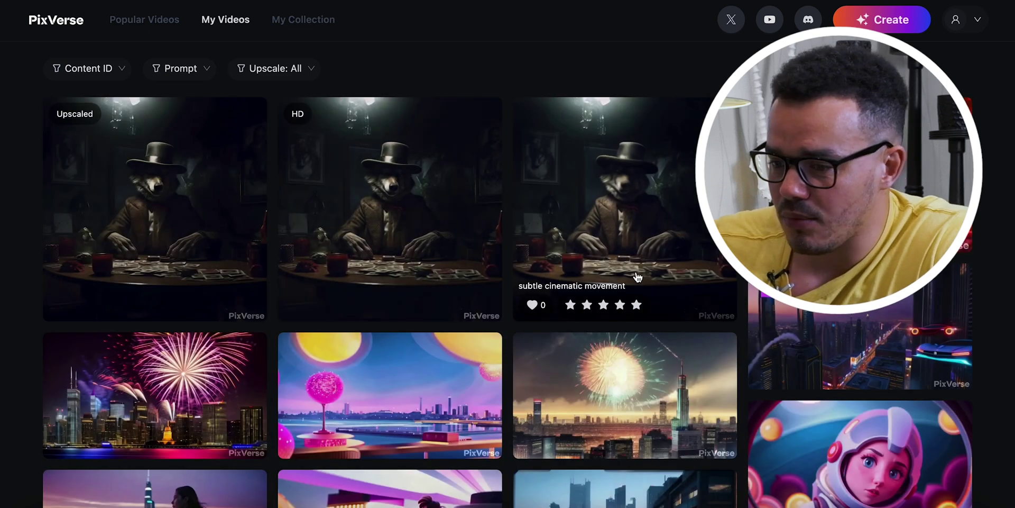
scroll(638, 277, down, 10)
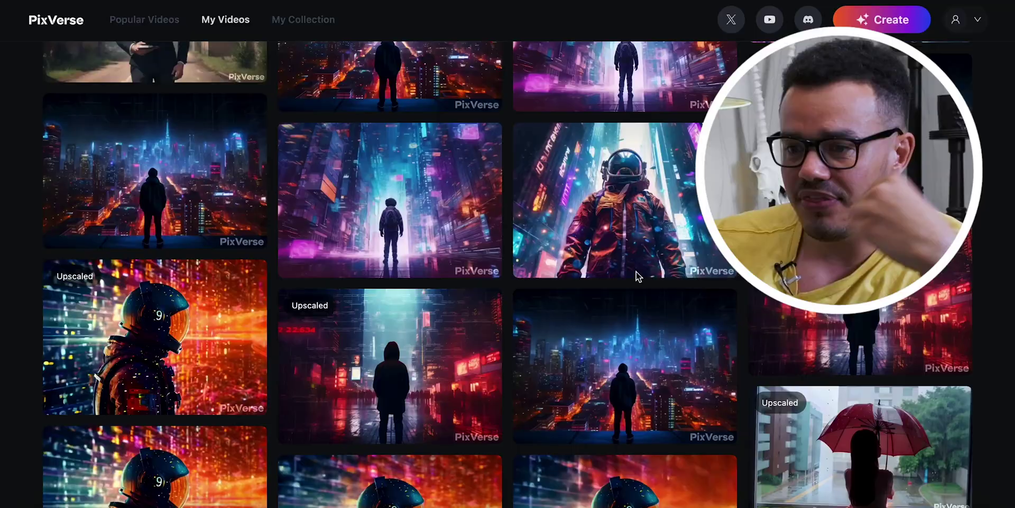
scroll(636, 271, down, 3)
scroll(638, 277, down, 15)
scroll(638, 278, up, 3)
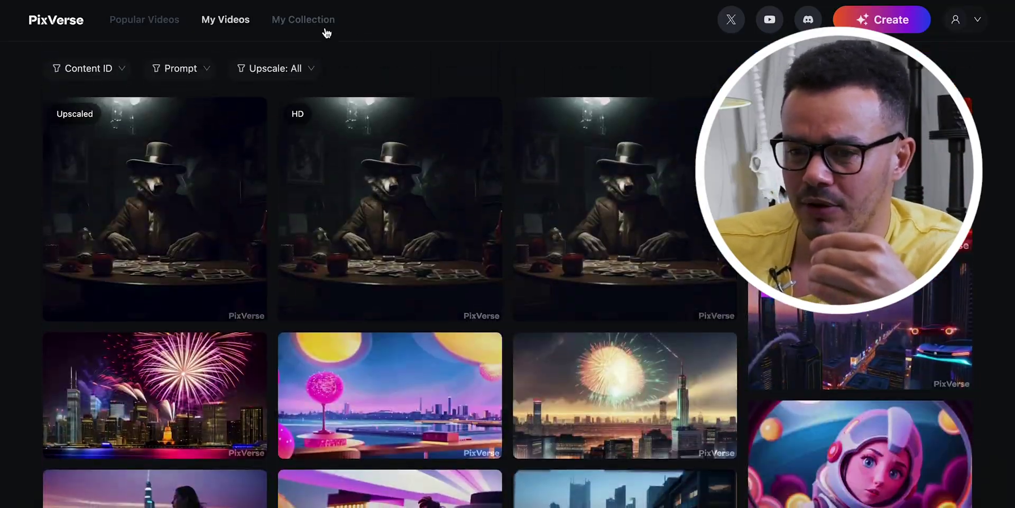
Check that My Collection is empty, then go back to My Videos
click(312, 21)
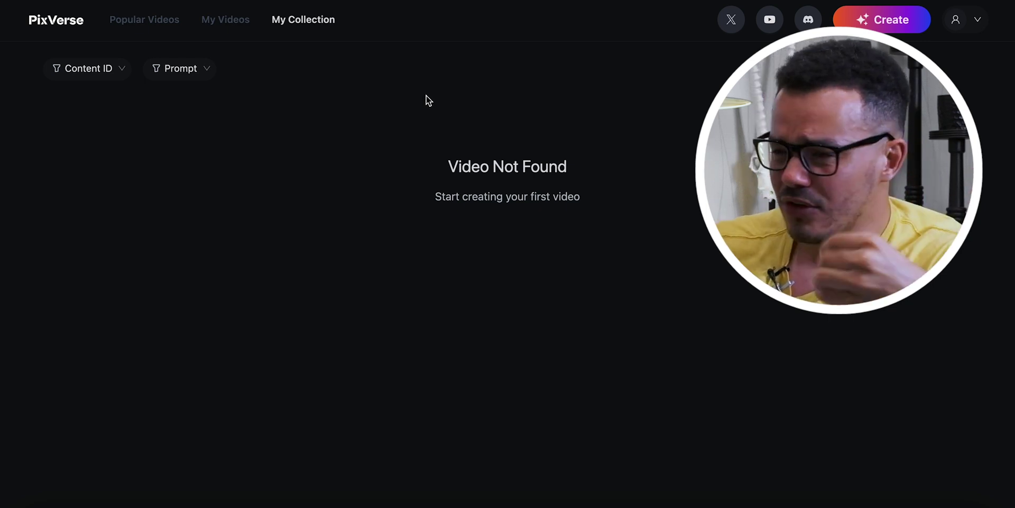
click(224, 21)
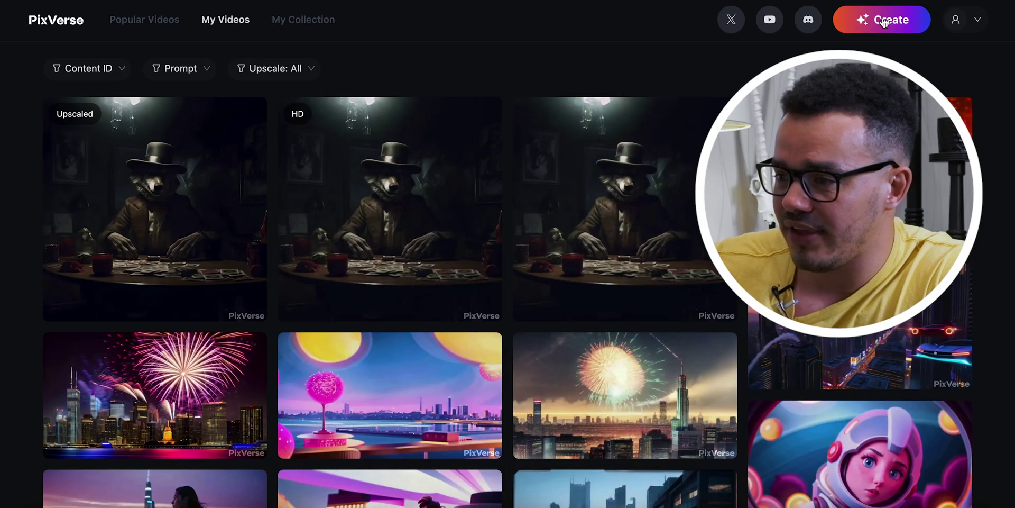
click(892, 23)
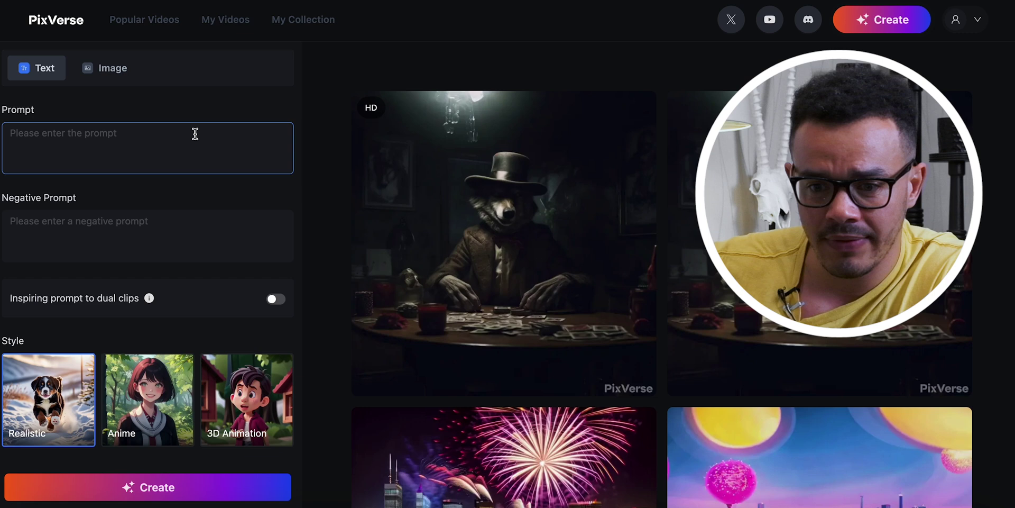
Toggle between Image and Text modes, ending in text-to-video creation
click(195, 132)
click(135, 99)
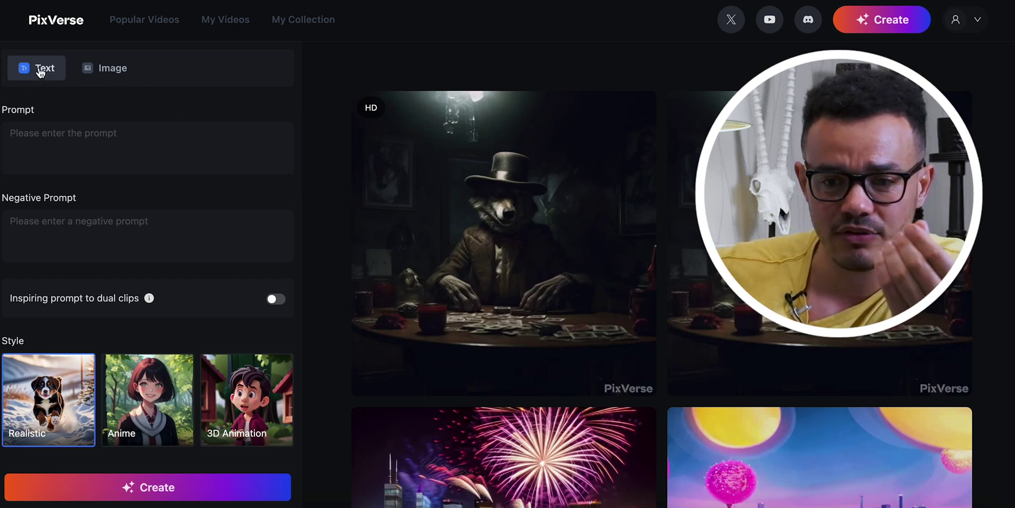
click(106, 69)
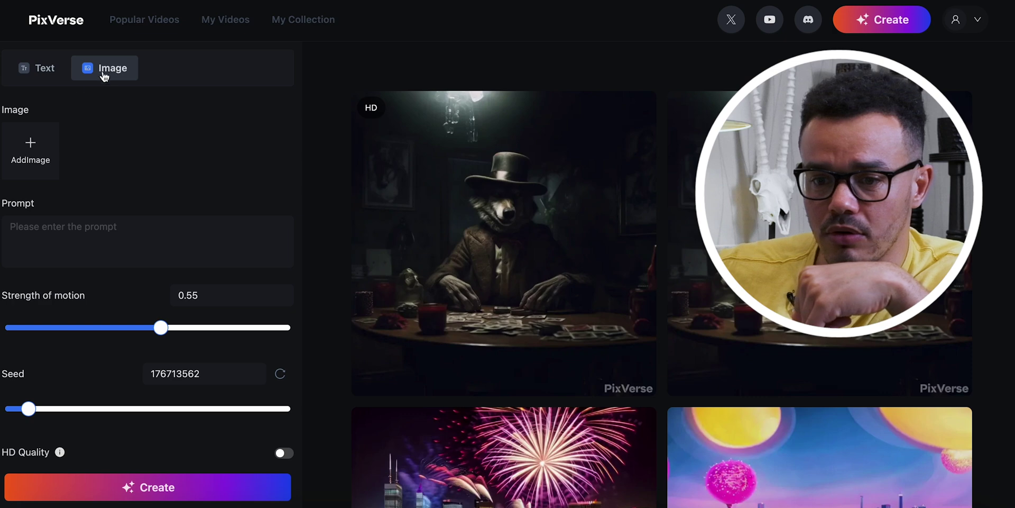
click(45, 68)
Inspect the empty prompt and negative prompt, Realistic style, 16:9 ratio and seed 176713562
click(126, 165)
click(87, 225)
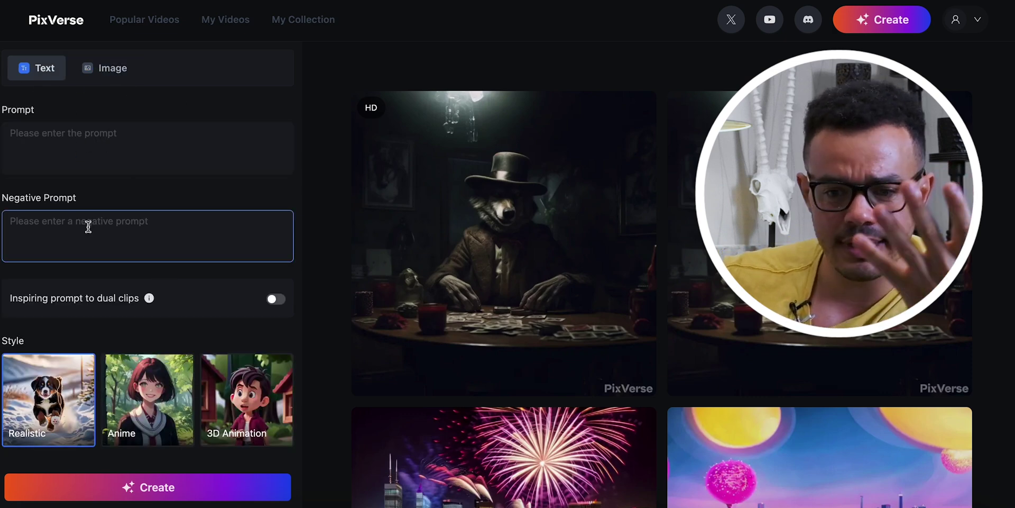
scroll(112, 260, down, 1)
click(210, 265)
scroll(209, 265, down, 2)
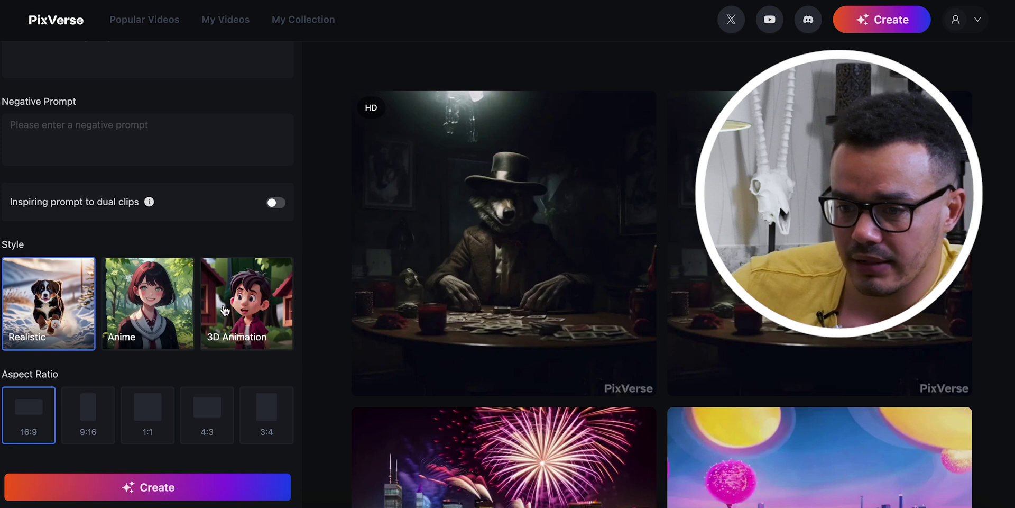
scroll(211, 322, down, 2)
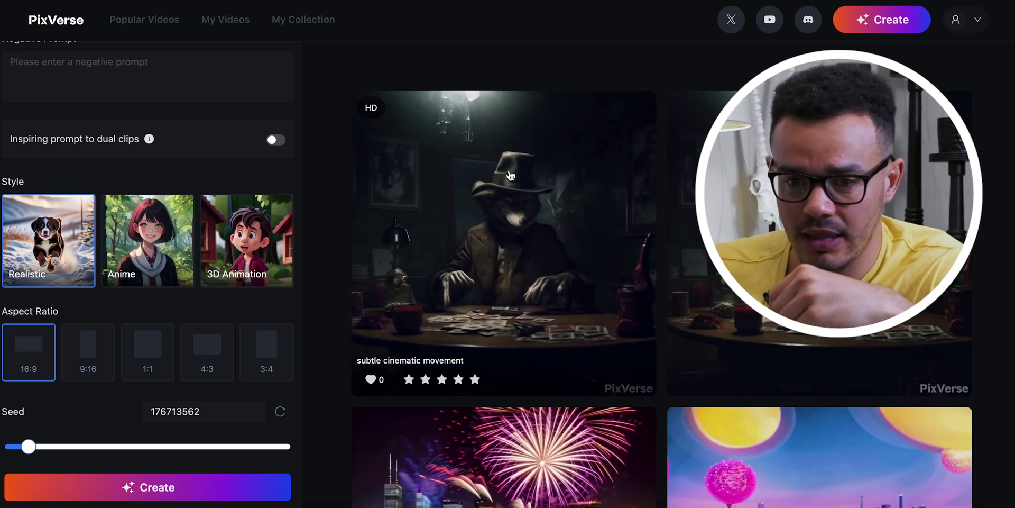
Close the creation form and scroll My Videos to the Upscaled umbrella-in-the-rain clip
click(227, 24)
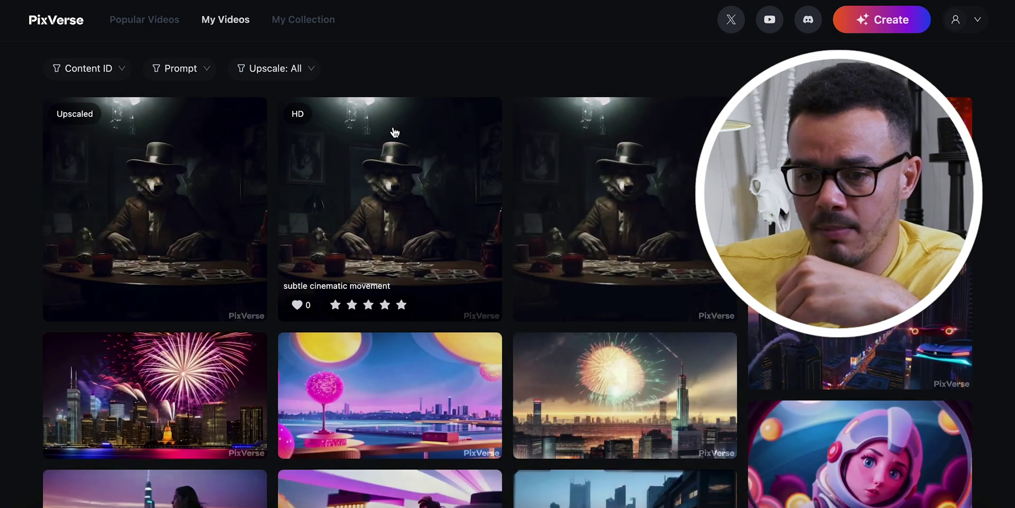
scroll(580, 186, down, 3)
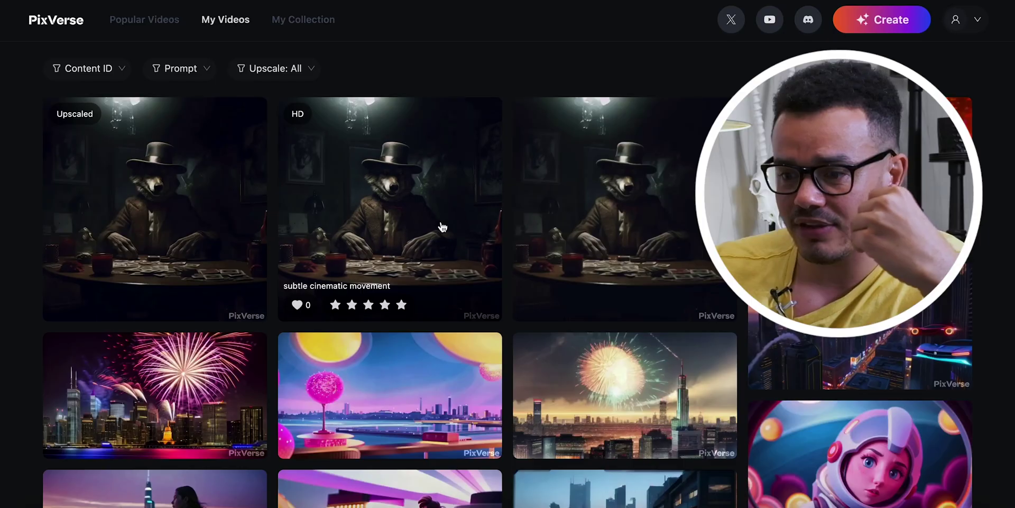
scroll(443, 226, down, 10)
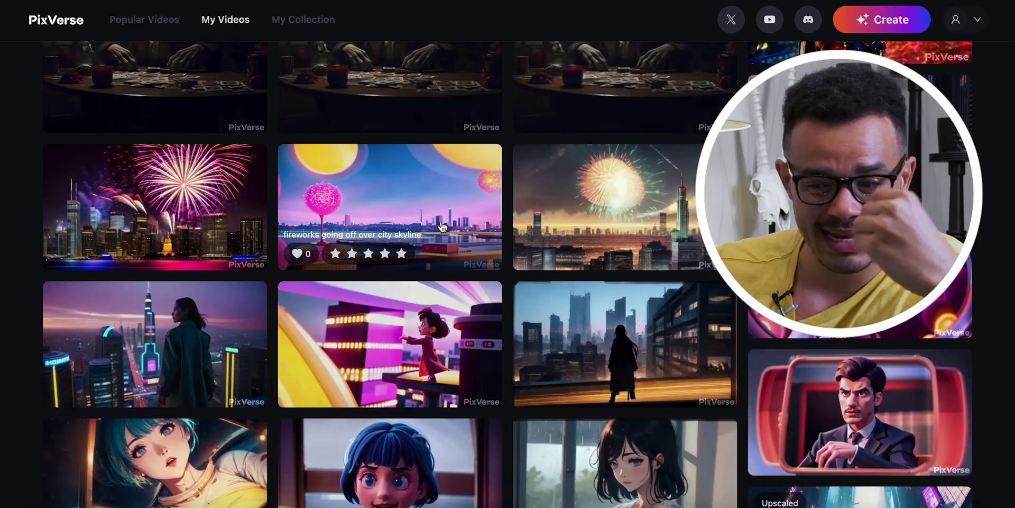
scroll(443, 226, down, 5)
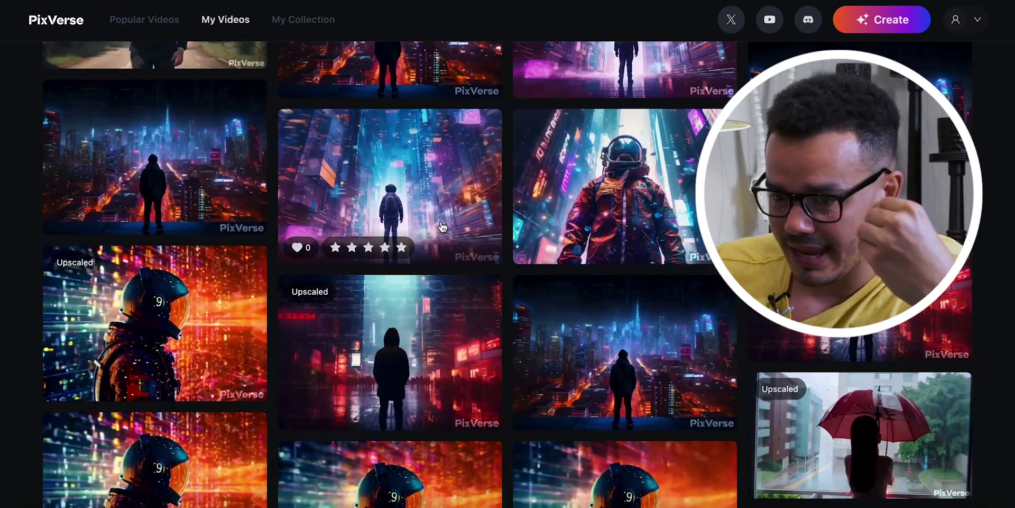
scroll(241, 231, up, 15)
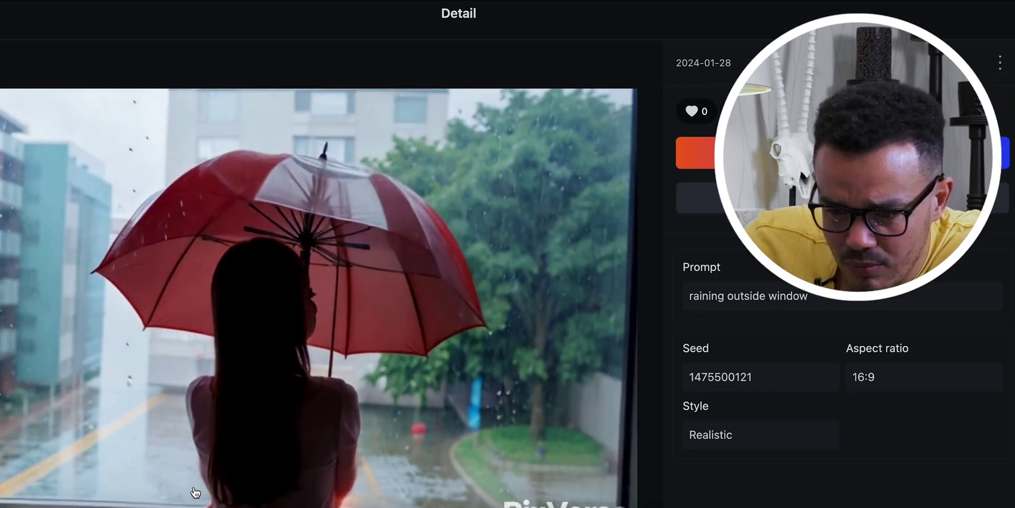
Scroll the 'raining outside window' red-umbrella clip's Detail page
scroll(206, 433, down, 2)
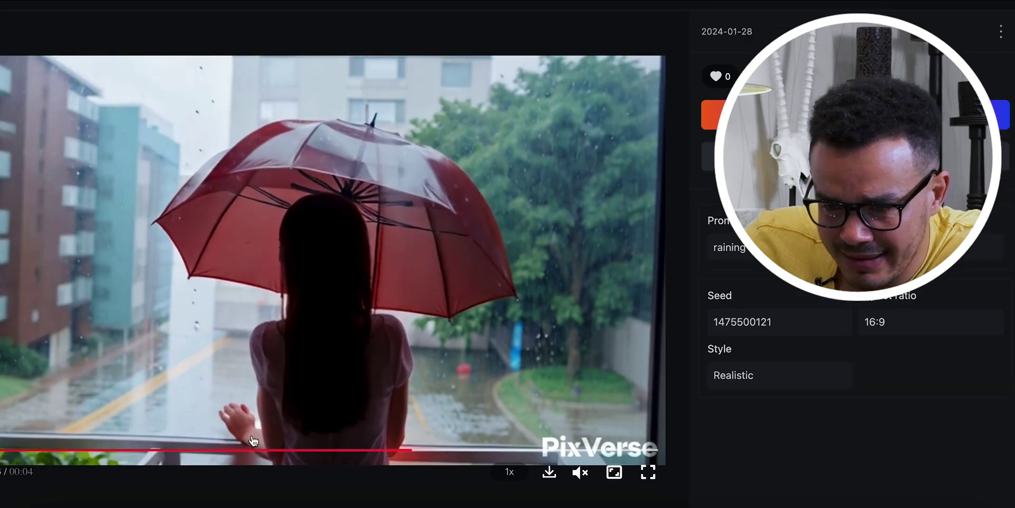